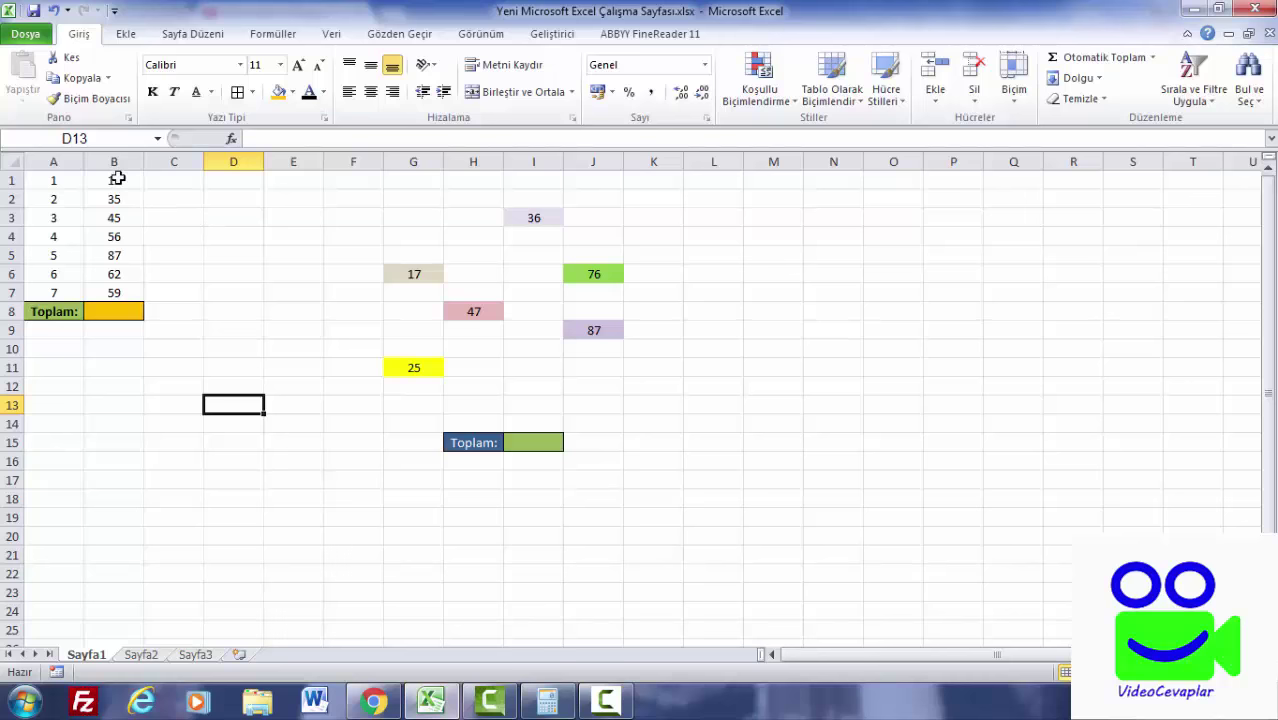
# - AutoSum the column B numbers B1:B7 into B8 and check the resulting formula
pyautogui.click(117, 178)
pyautogui.moveTo(117, 178); pyautogui.dragTo(116, 292)
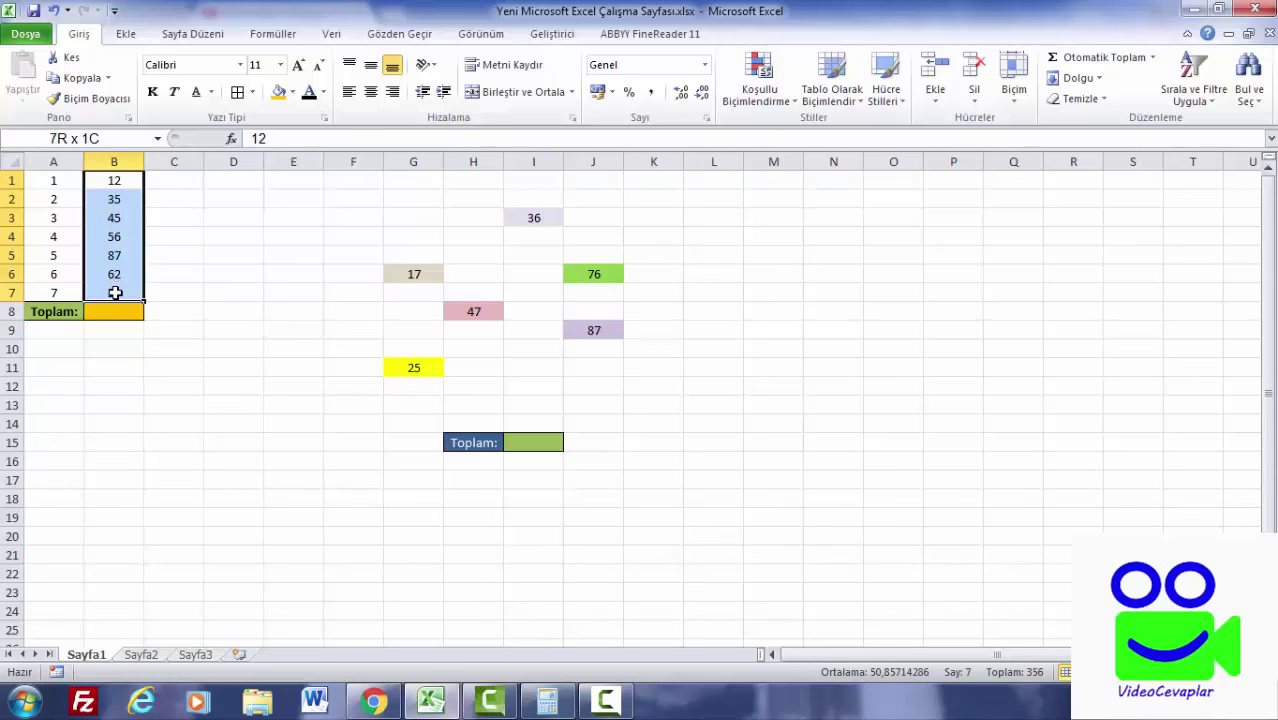
pyautogui.click(1154, 60)
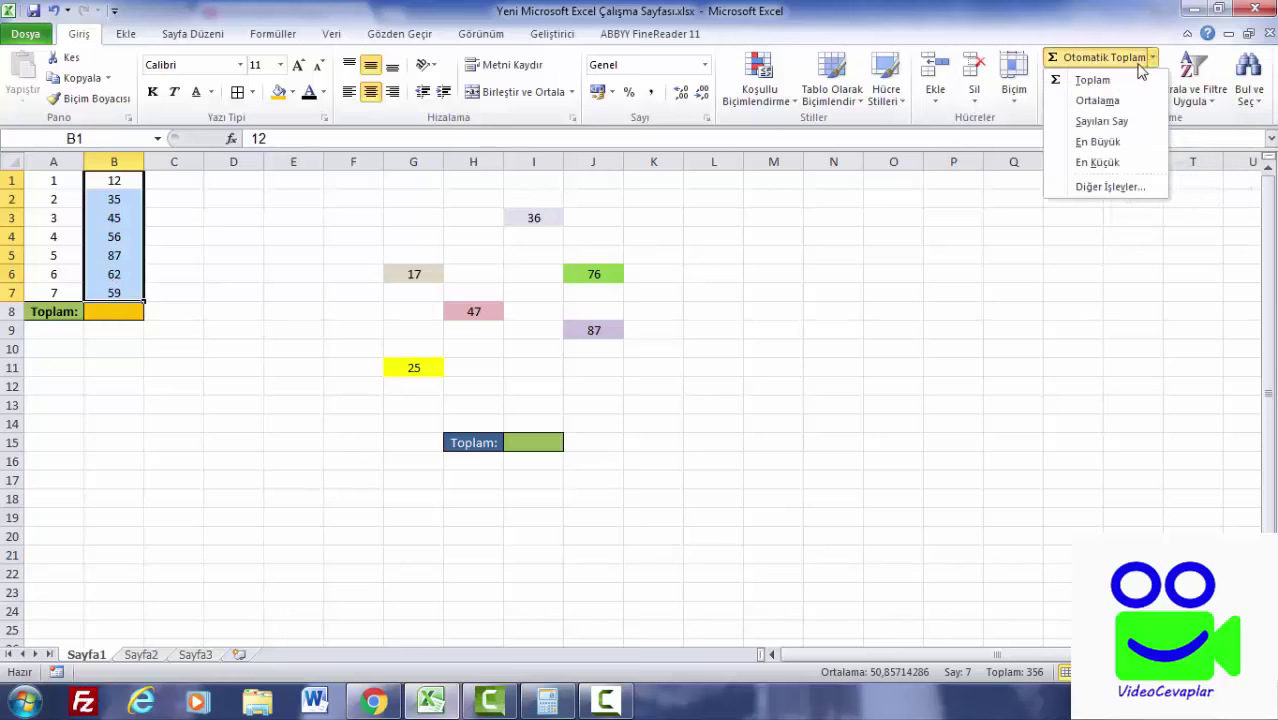
pyautogui.click(1093, 80)
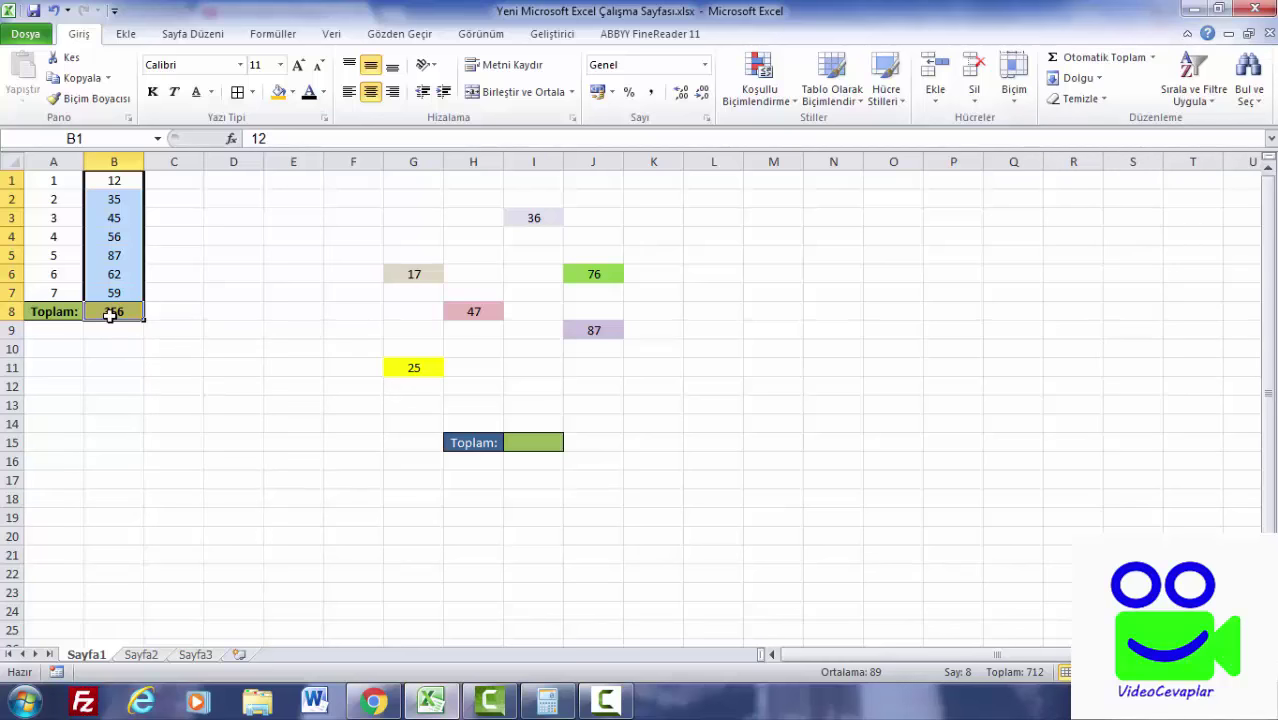
pyautogui.click(113, 314)
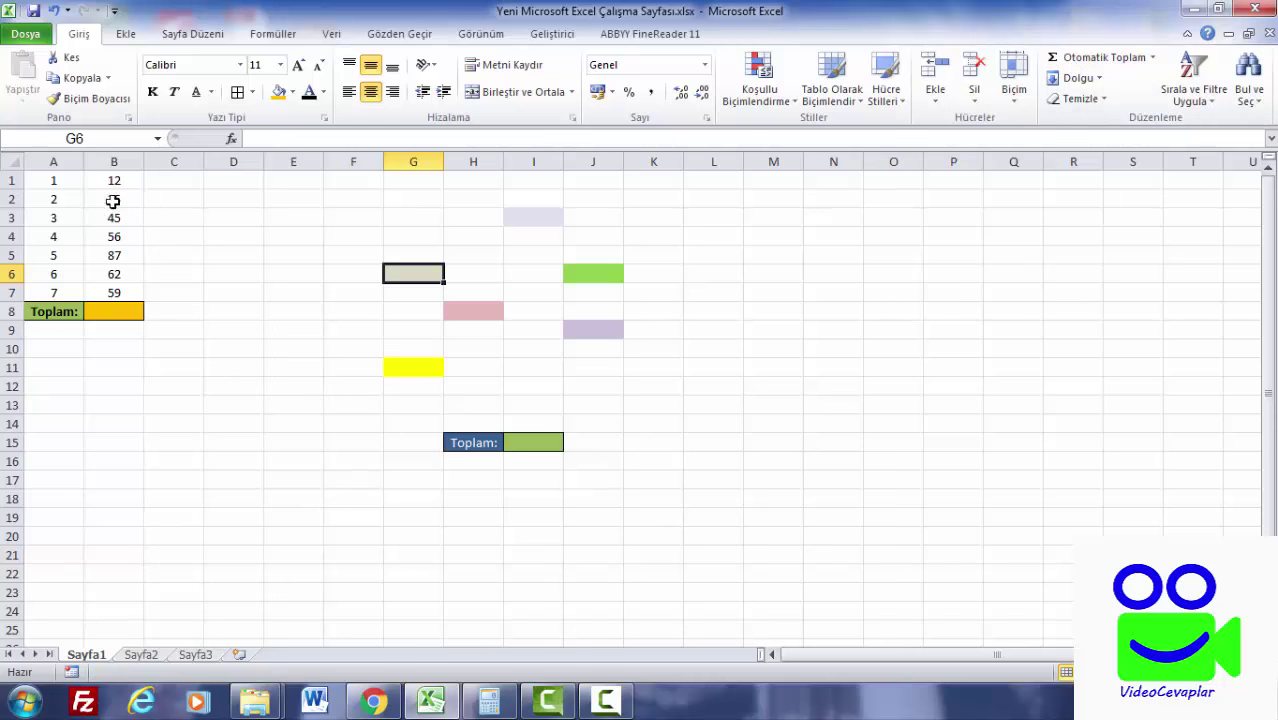
# - Paste B1:B7 transposed across row 20 starting at F20, then AutoSum that row into M20
pyautogui.moveTo(114, 180); pyautogui.dragTo(119, 290)
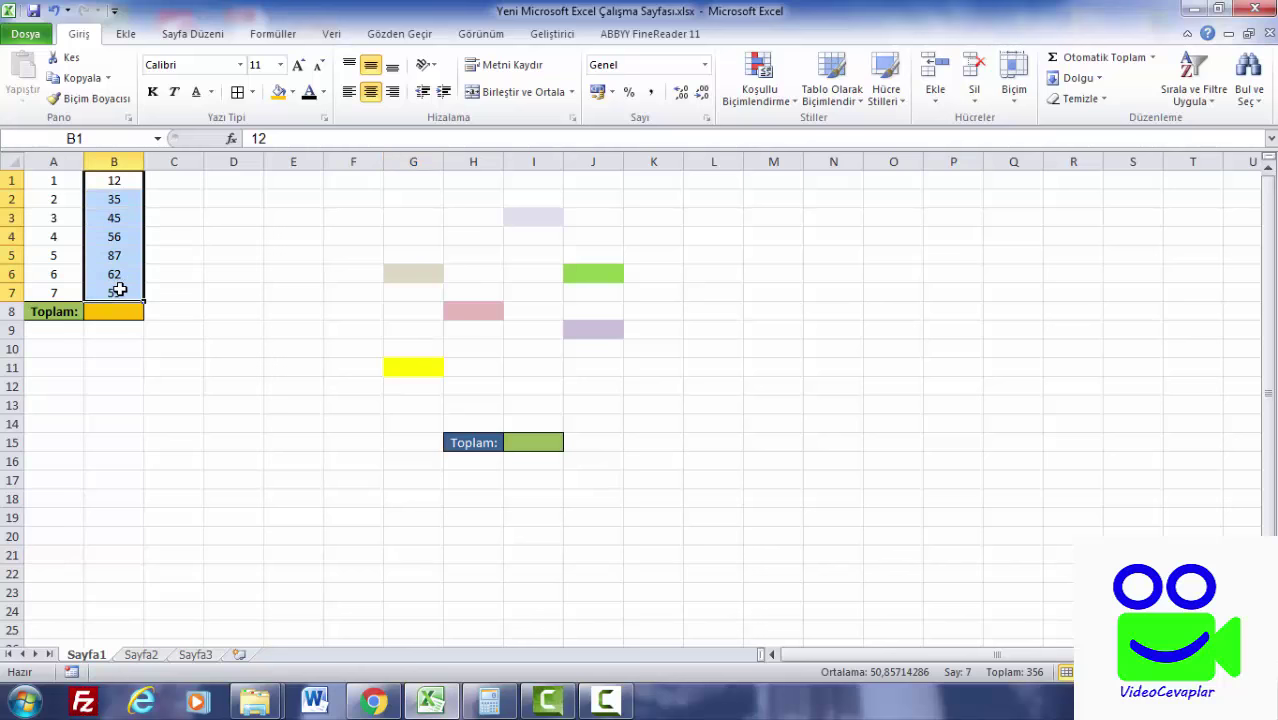
pyautogui.rightClick(111, 222)
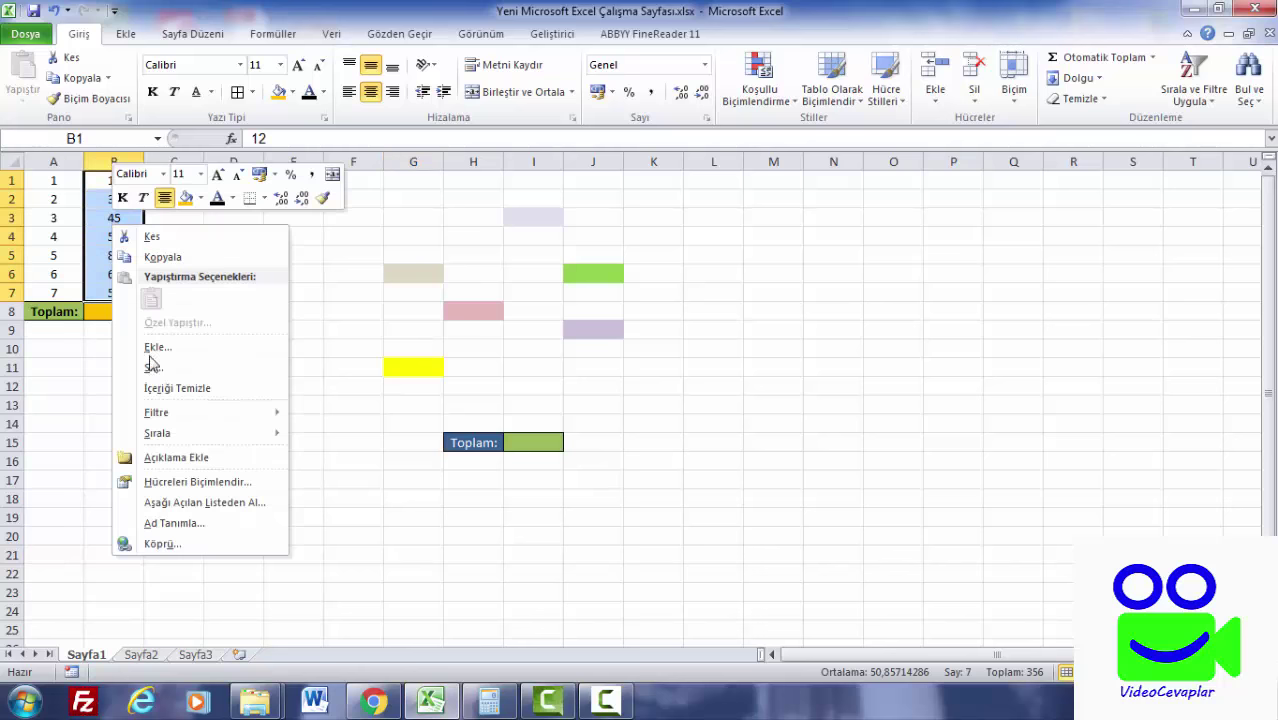
pyautogui.click(175, 259)
pyautogui.click(347, 535)
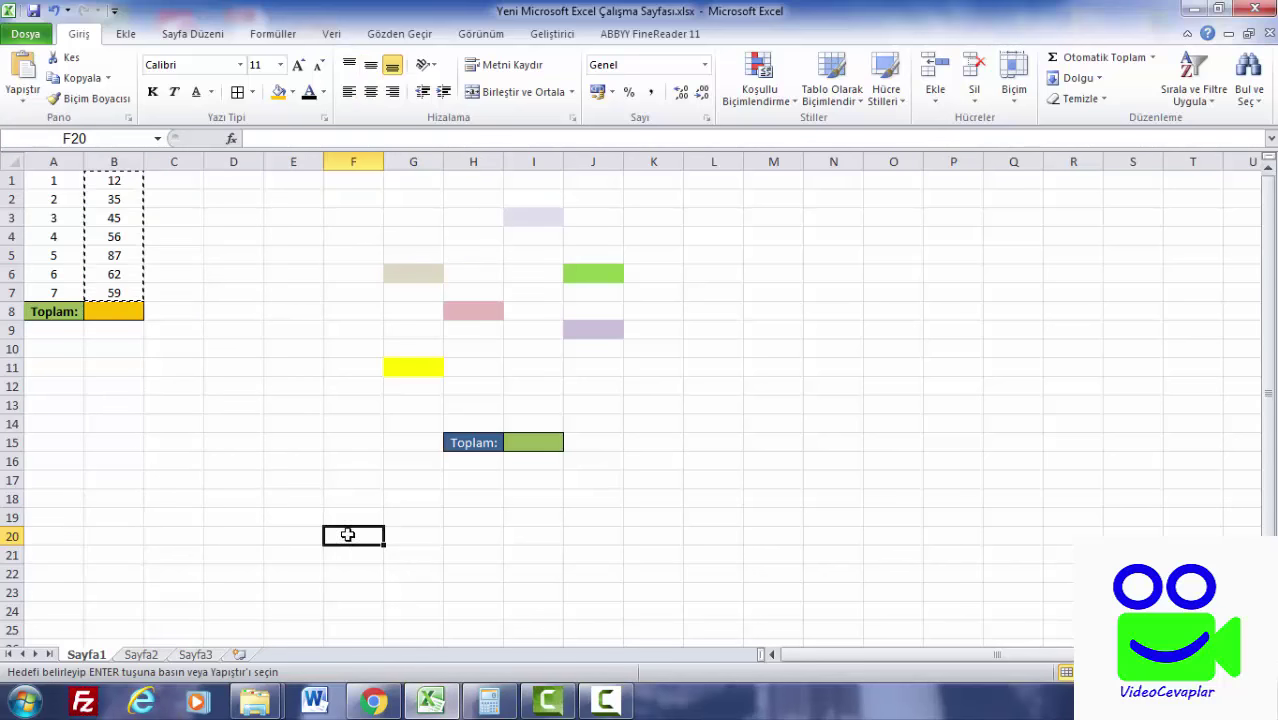
pyautogui.rightClick(347, 535)
pyautogui.click(405, 305)
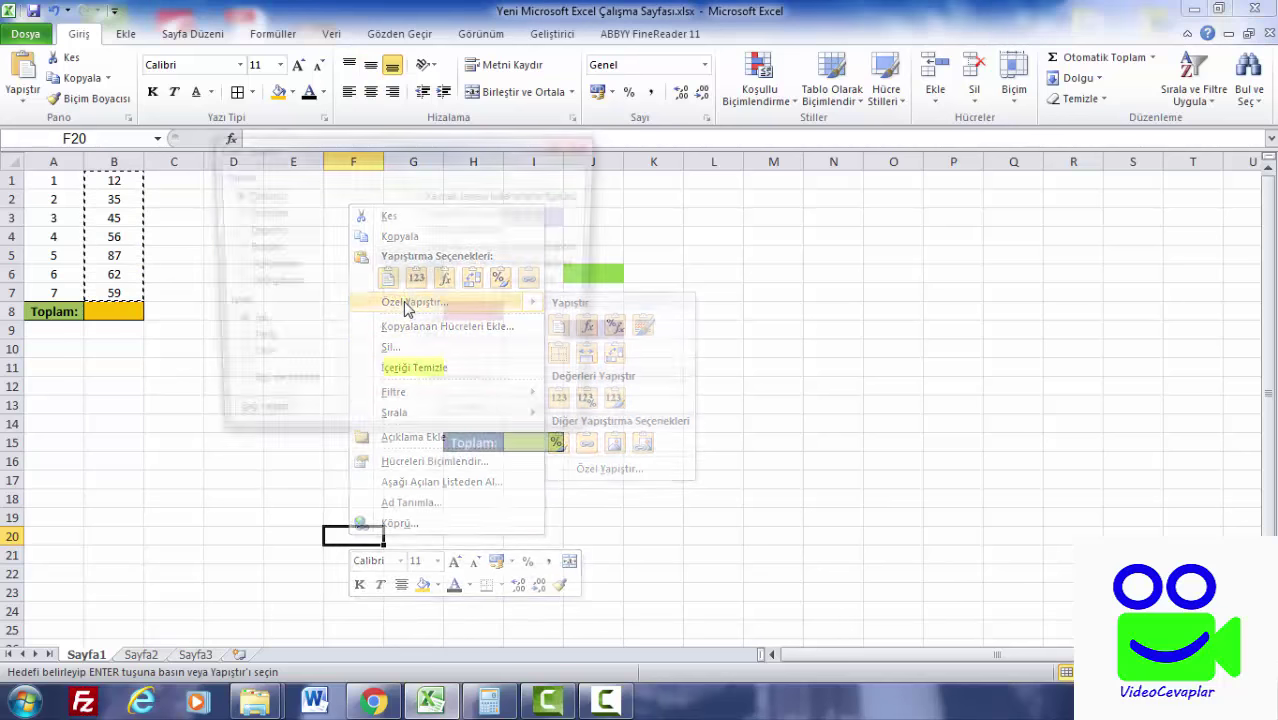
pyautogui.click(419, 391)
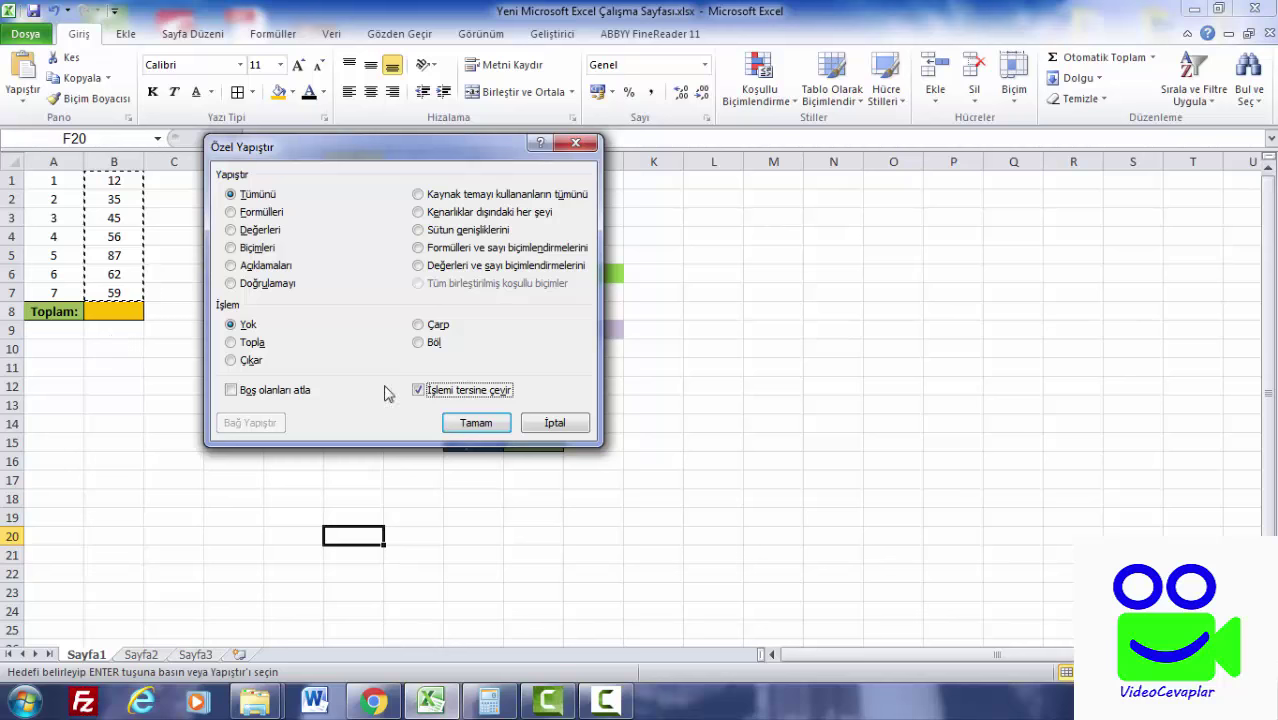
pyautogui.click(474, 423)
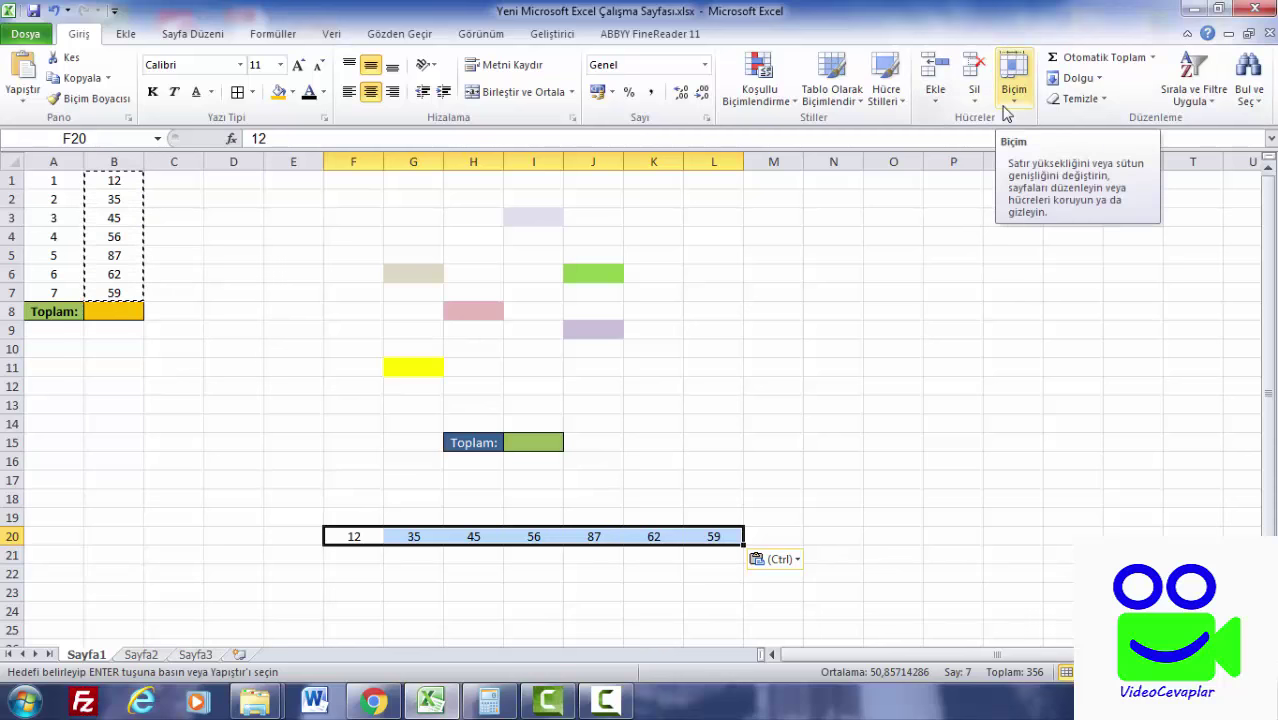
pyautogui.click(1082, 60)
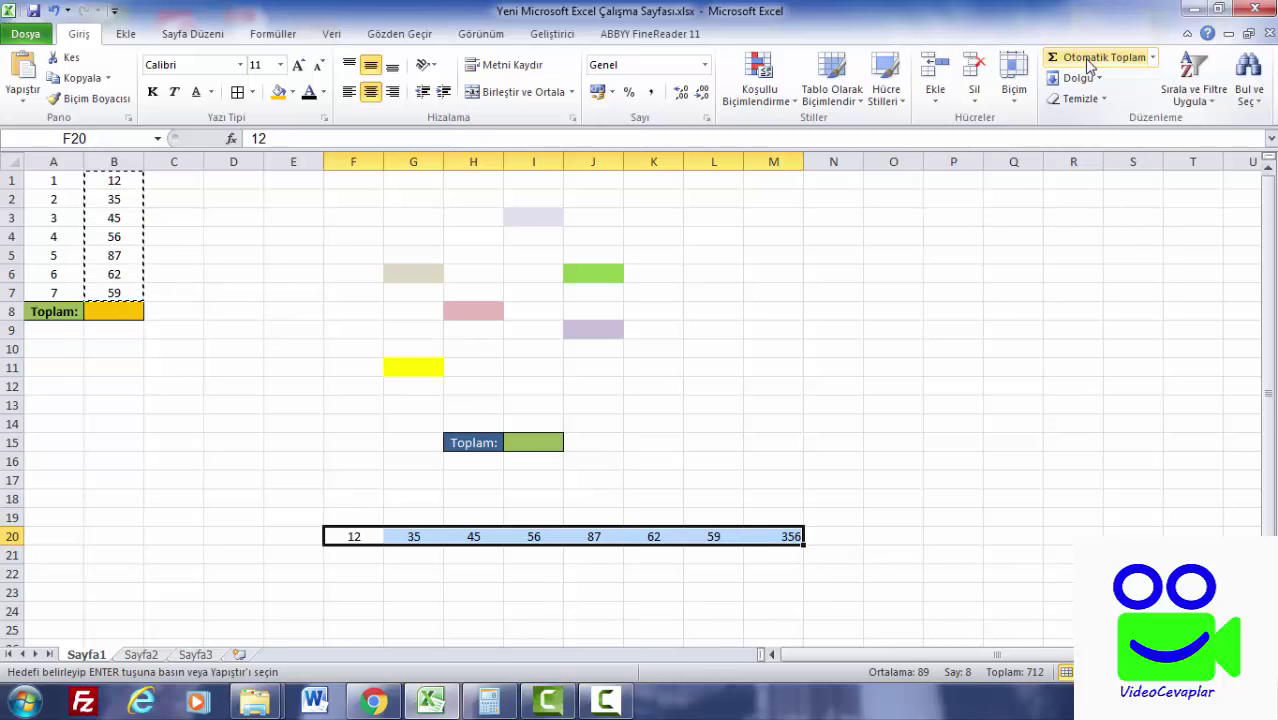
pyautogui.click(782, 536)
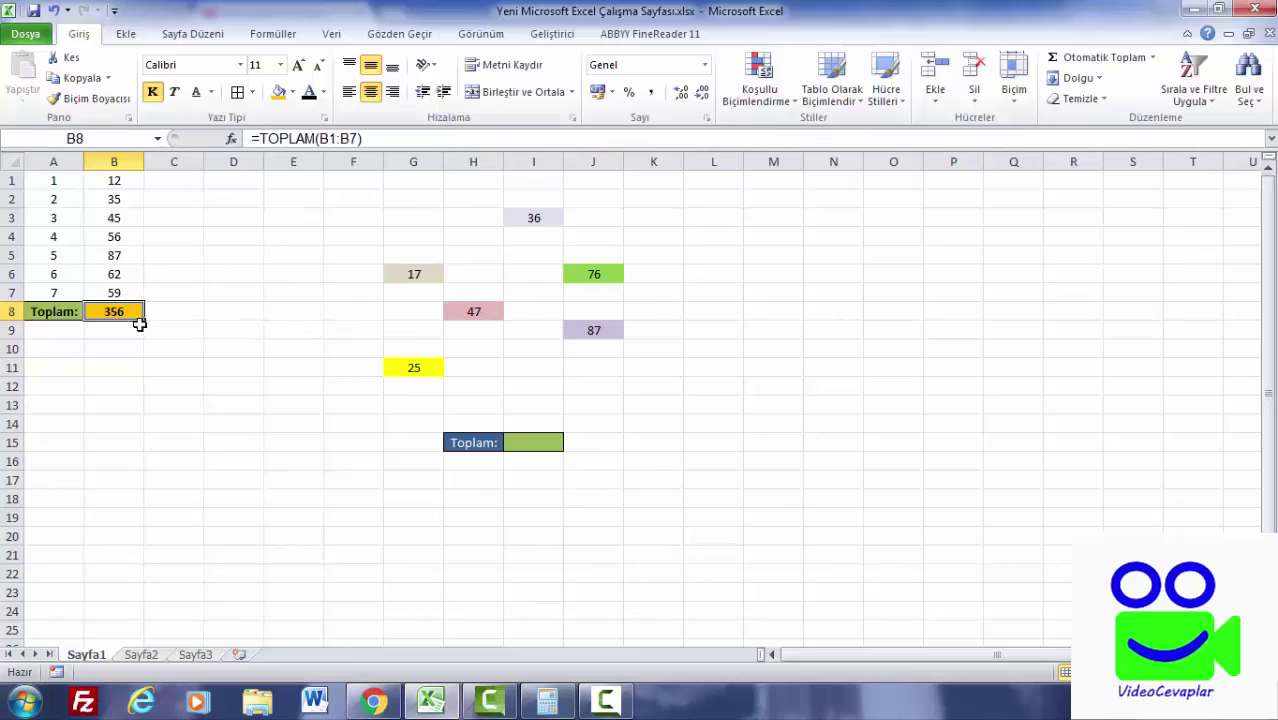
# - Replace B8's total with a hand-typed =TOPLAM(B1:B7) formula returning 356
pyautogui.press('Delete')
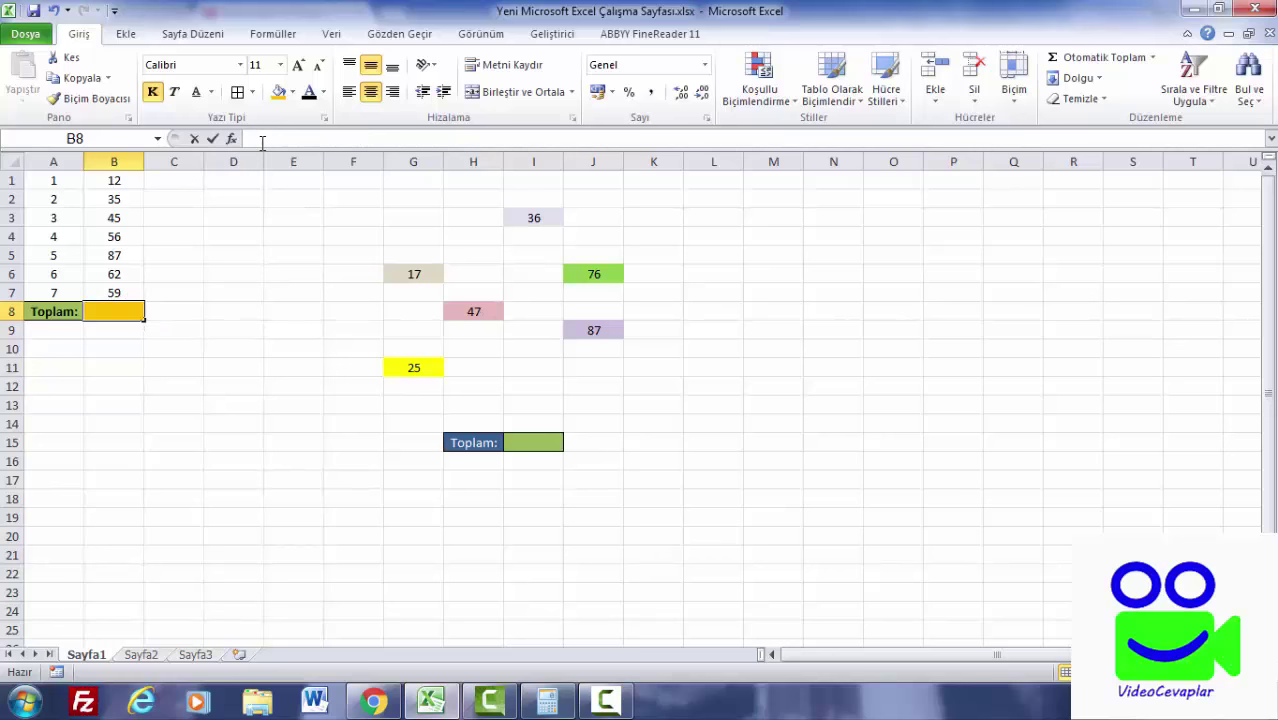
pyautogui.click(262, 140)
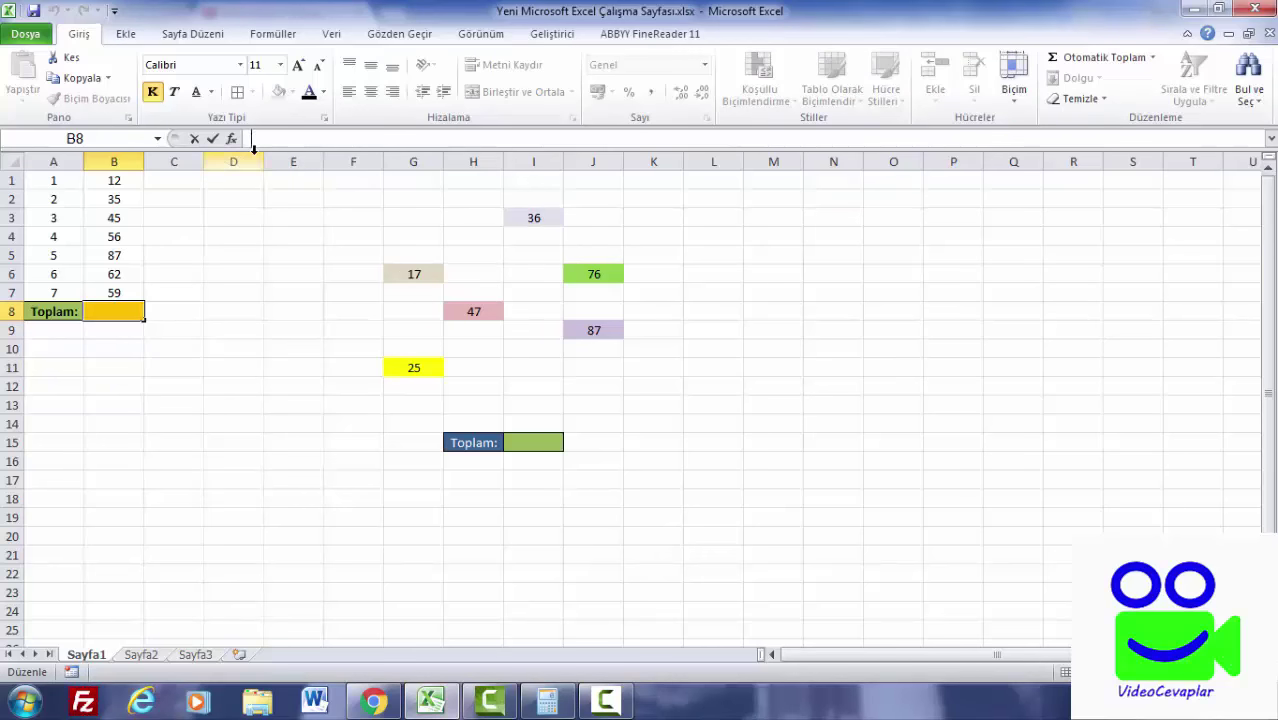
pyautogui.write('=')
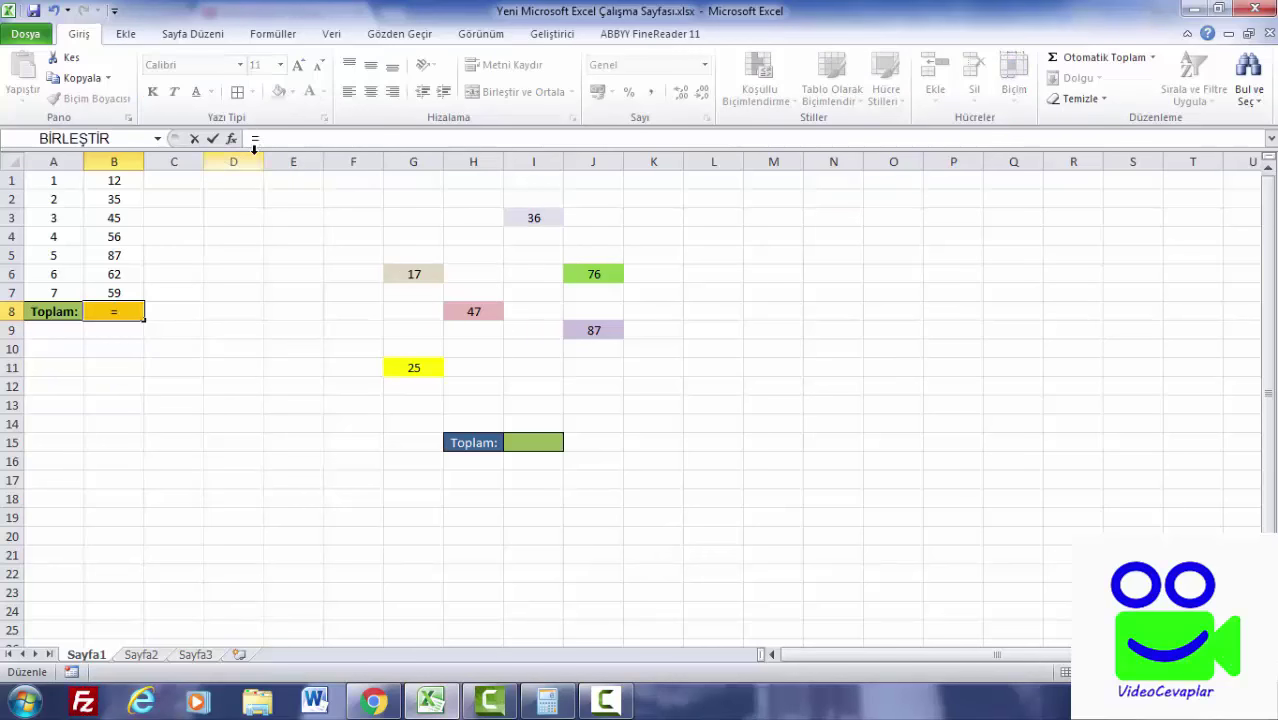
pyautogui.write('TO')
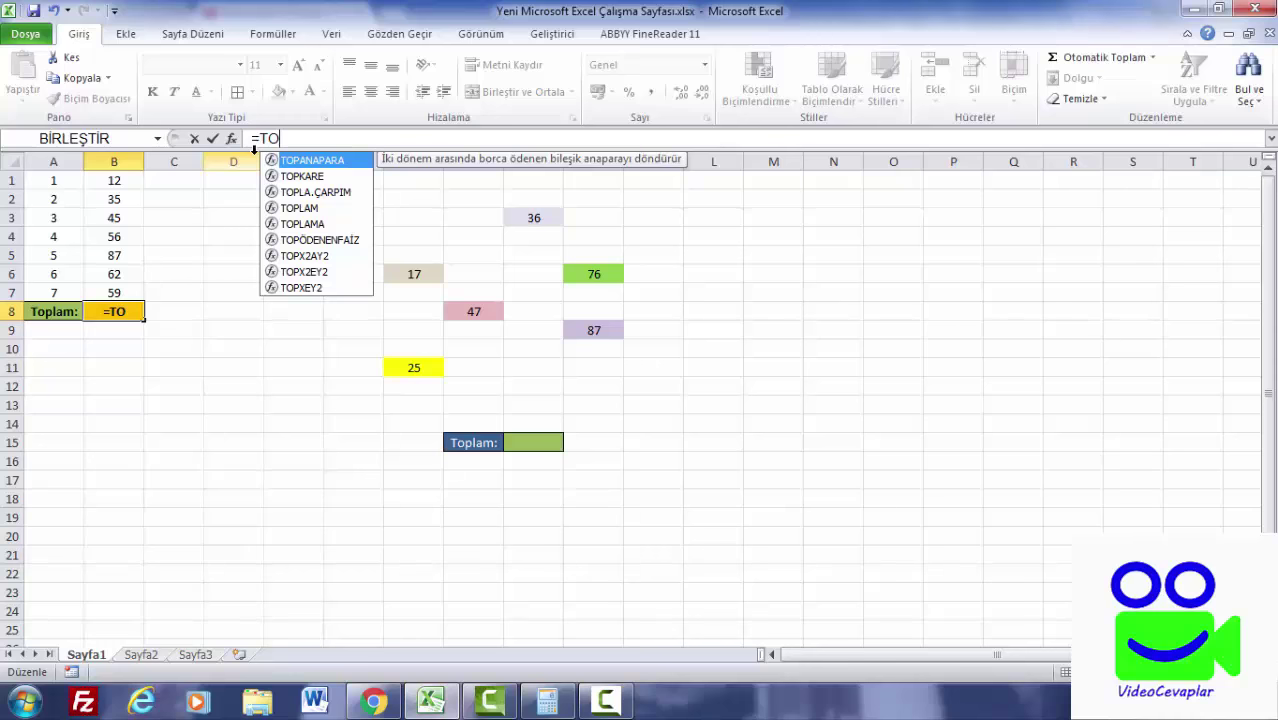
pyautogui.write('PLA')
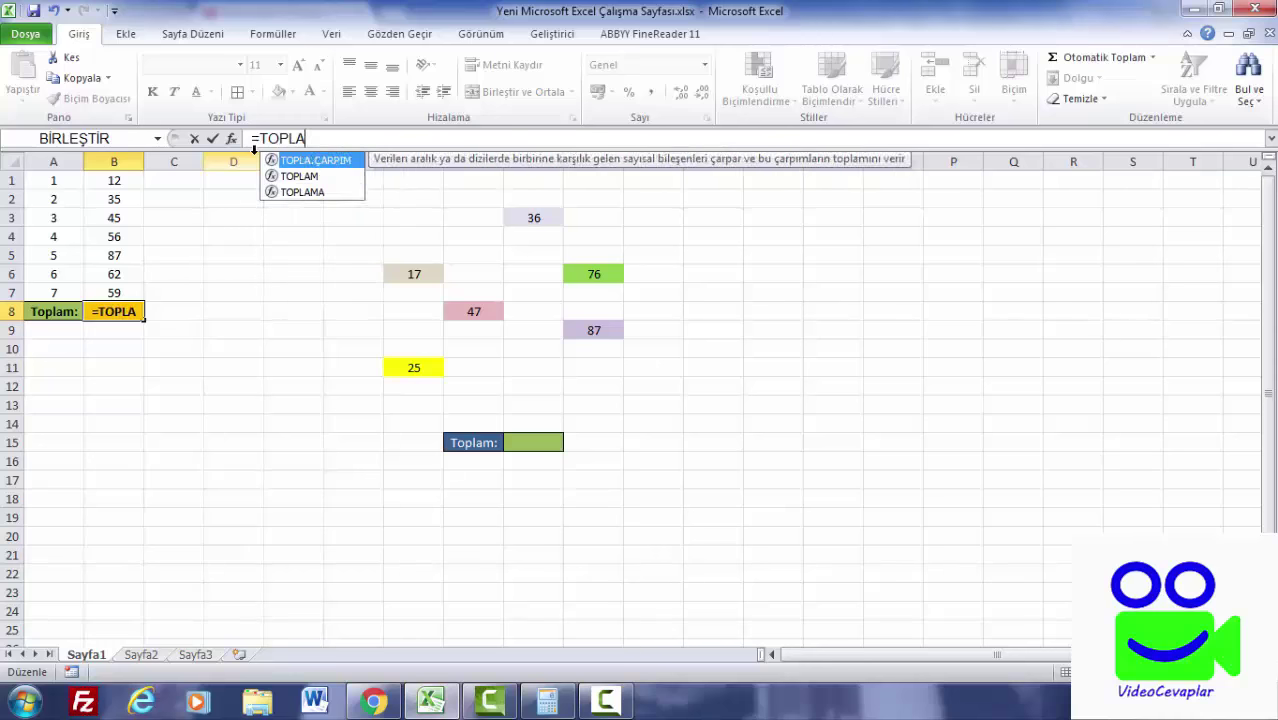
pyautogui.write('M(')
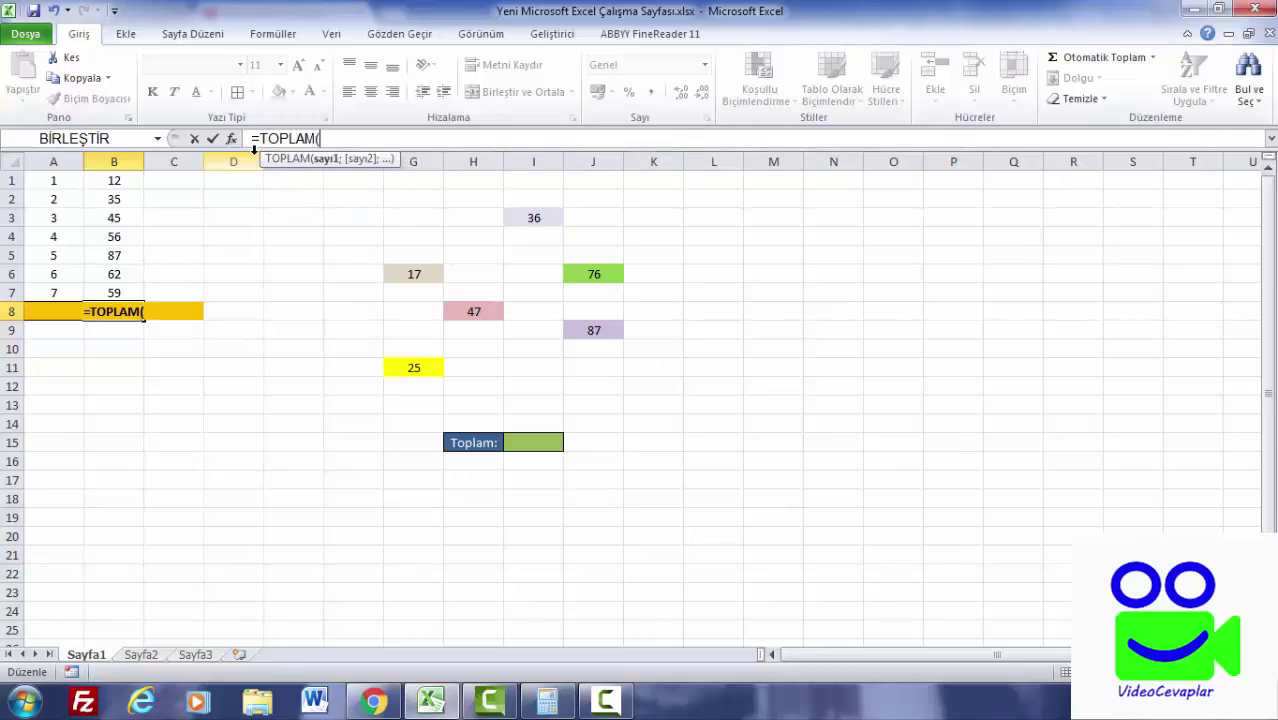
pyautogui.click(121, 179)
pyautogui.moveTo(121, 179); pyautogui.dragTo(122, 293)
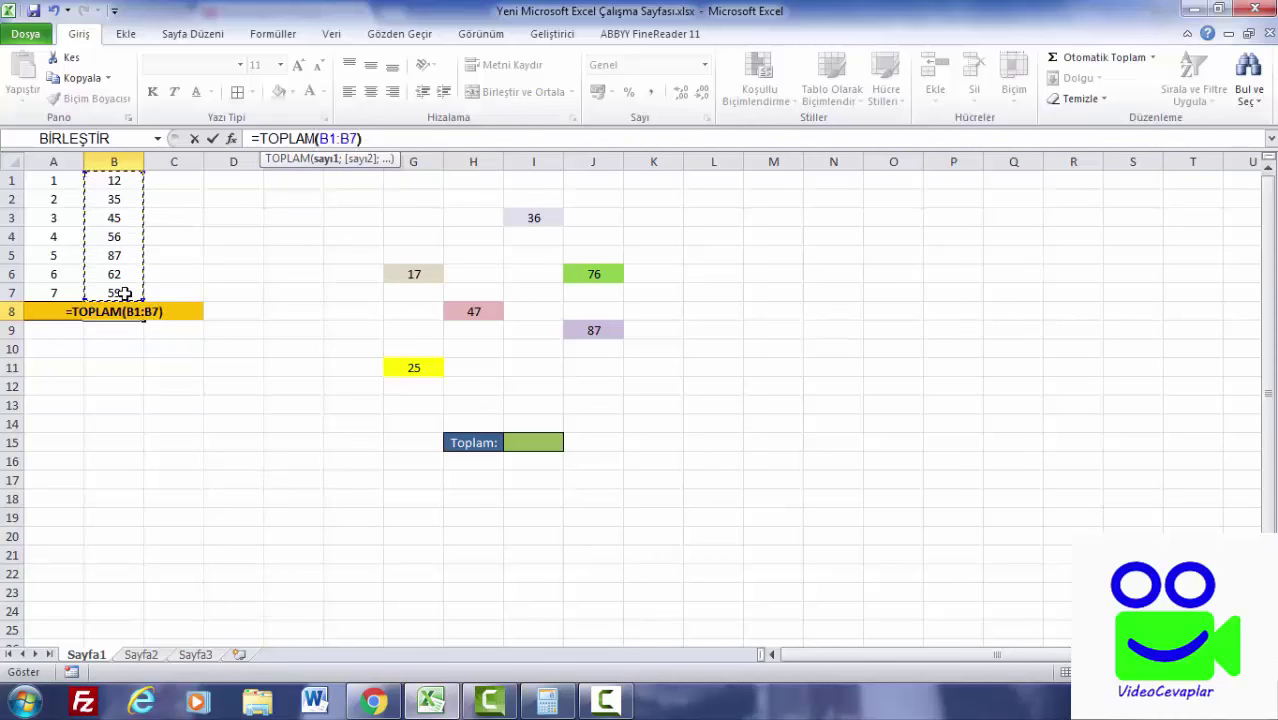
pyautogui.press('Return')
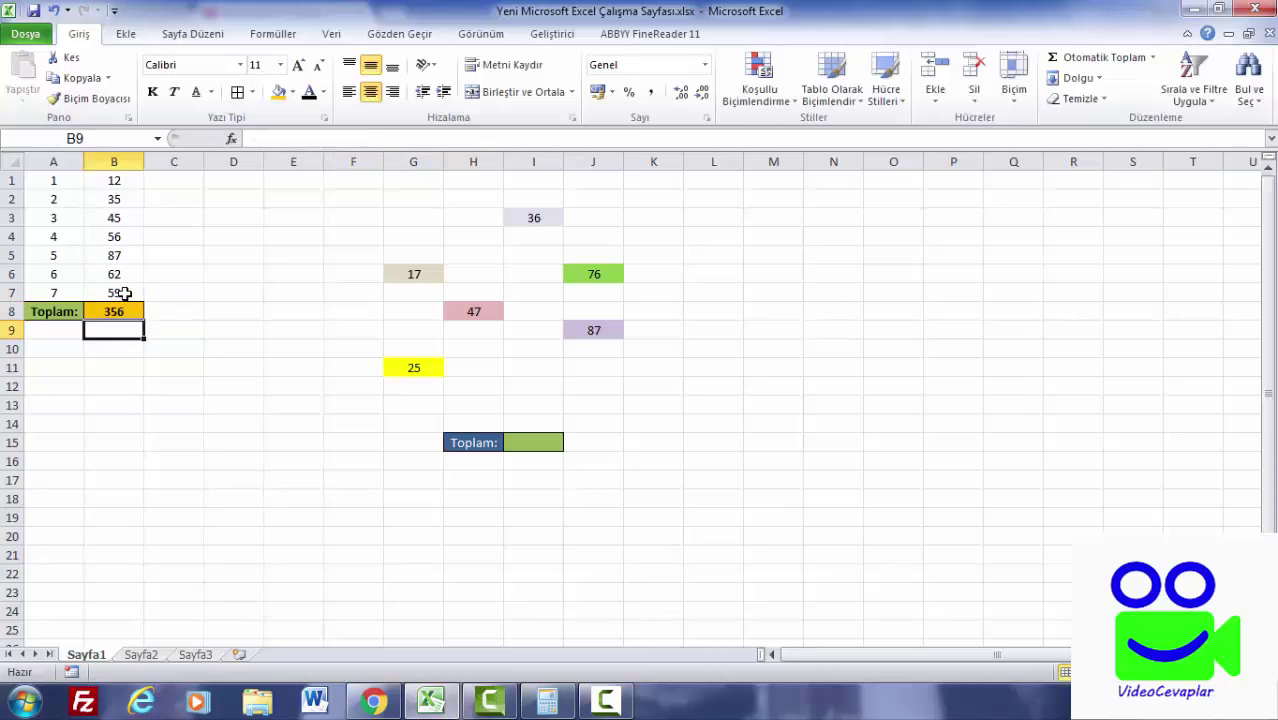
pyautogui.click(130, 313)
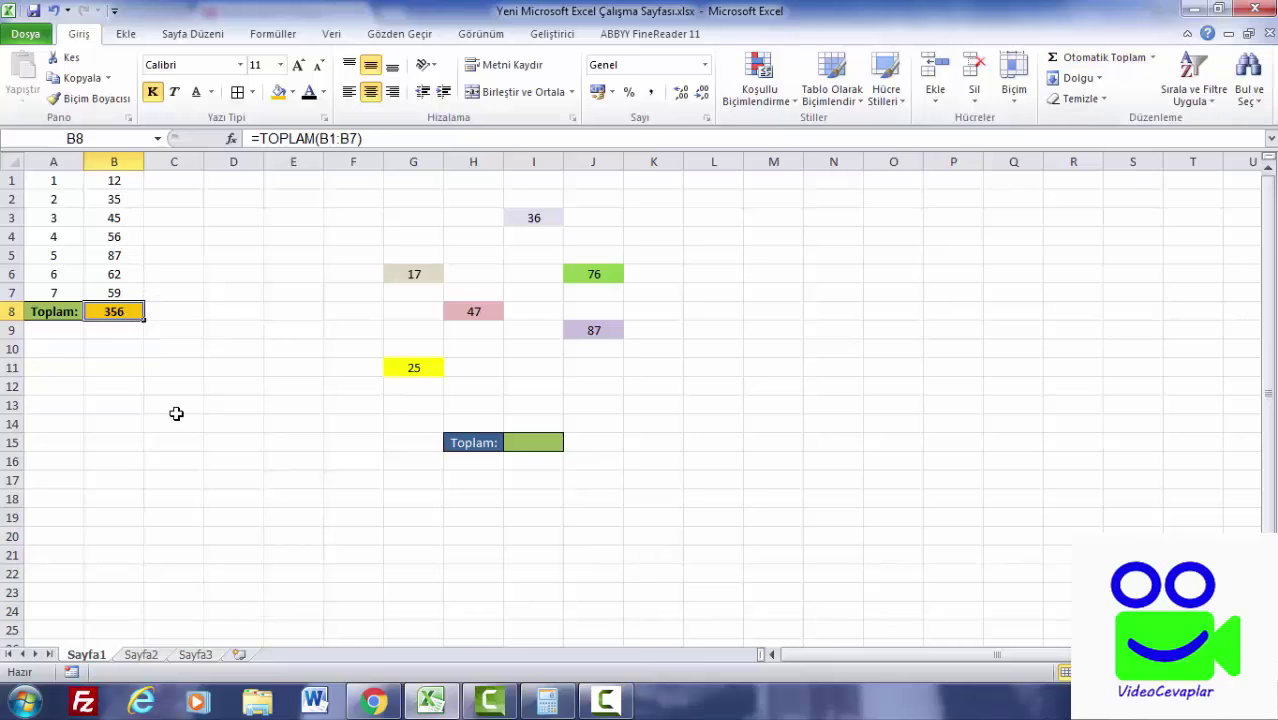
# - Clear B8 and enter =I3+G6+H8+J6+J9+G11 in I15, totalling the coloured cells to 288
pyautogui.press('Delete')
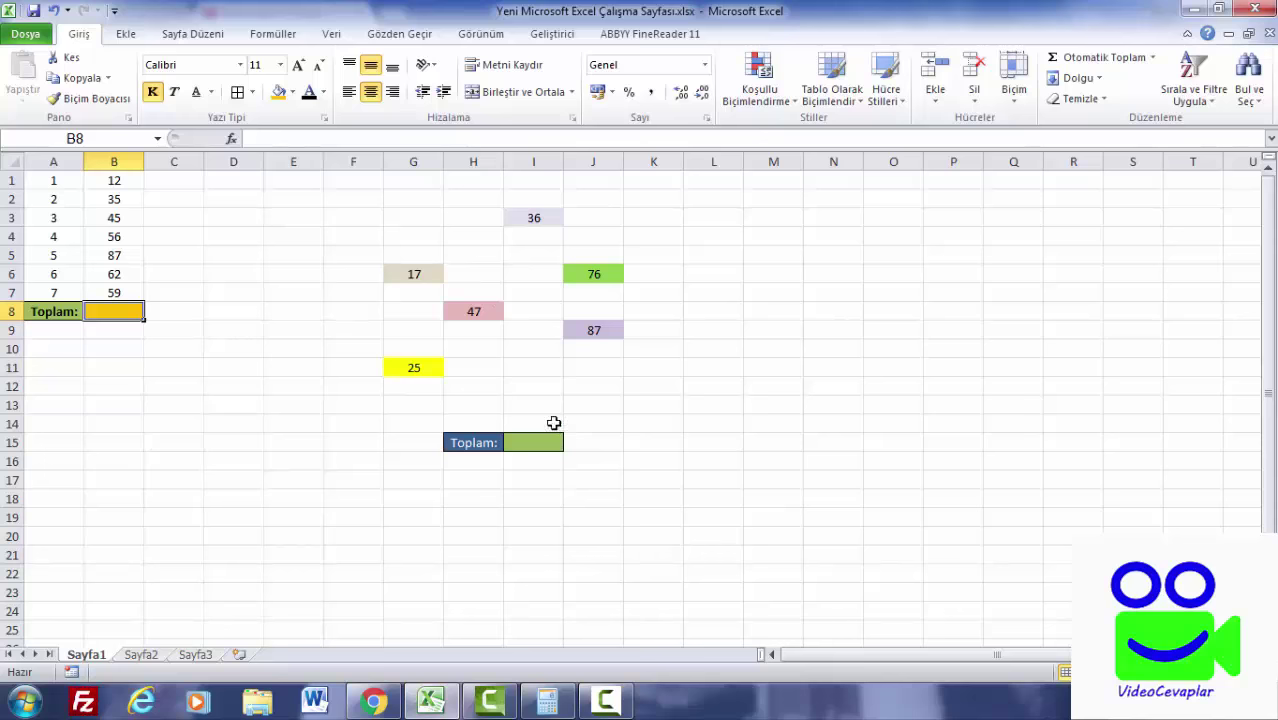
pyautogui.click(526, 442)
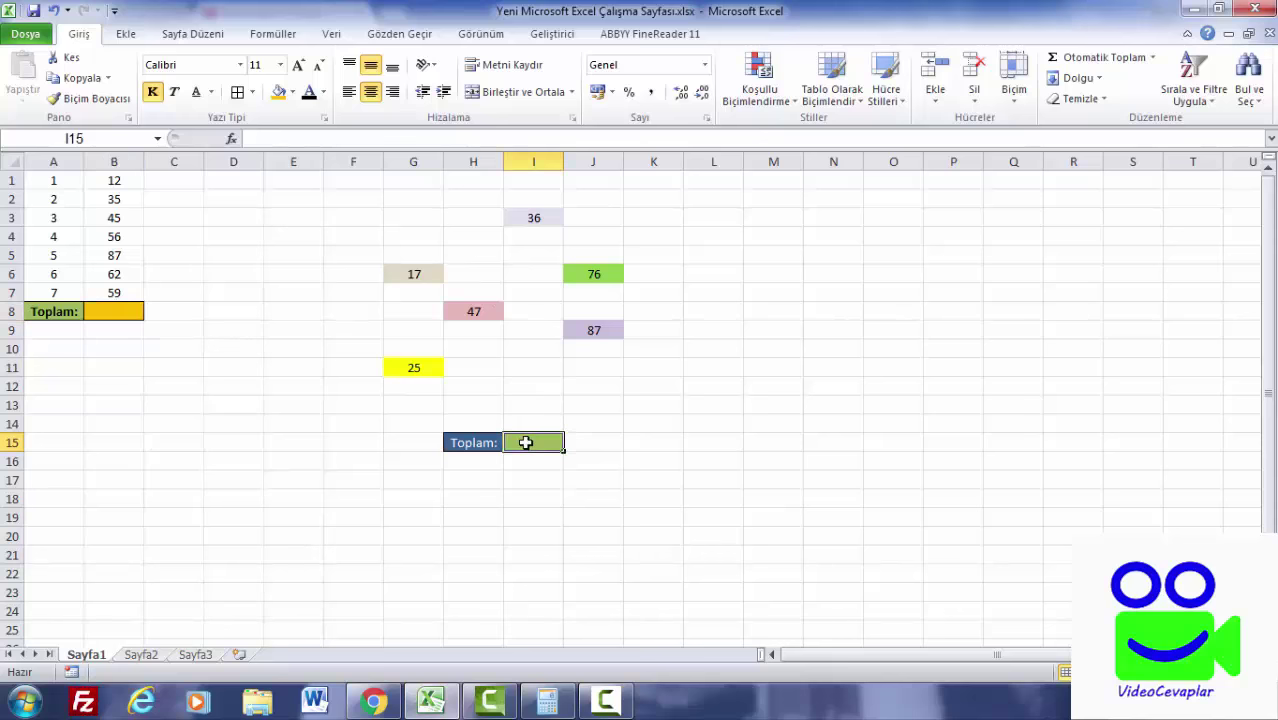
pyautogui.write('=')
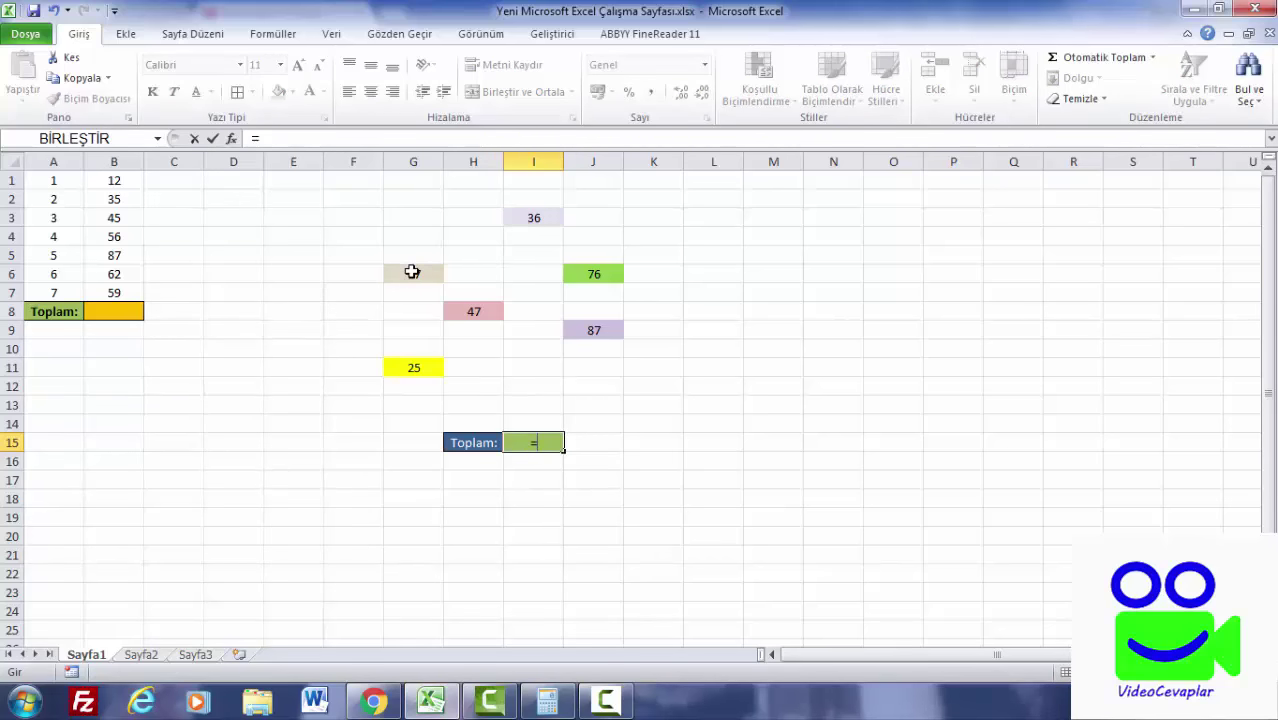
pyautogui.click(529, 220)
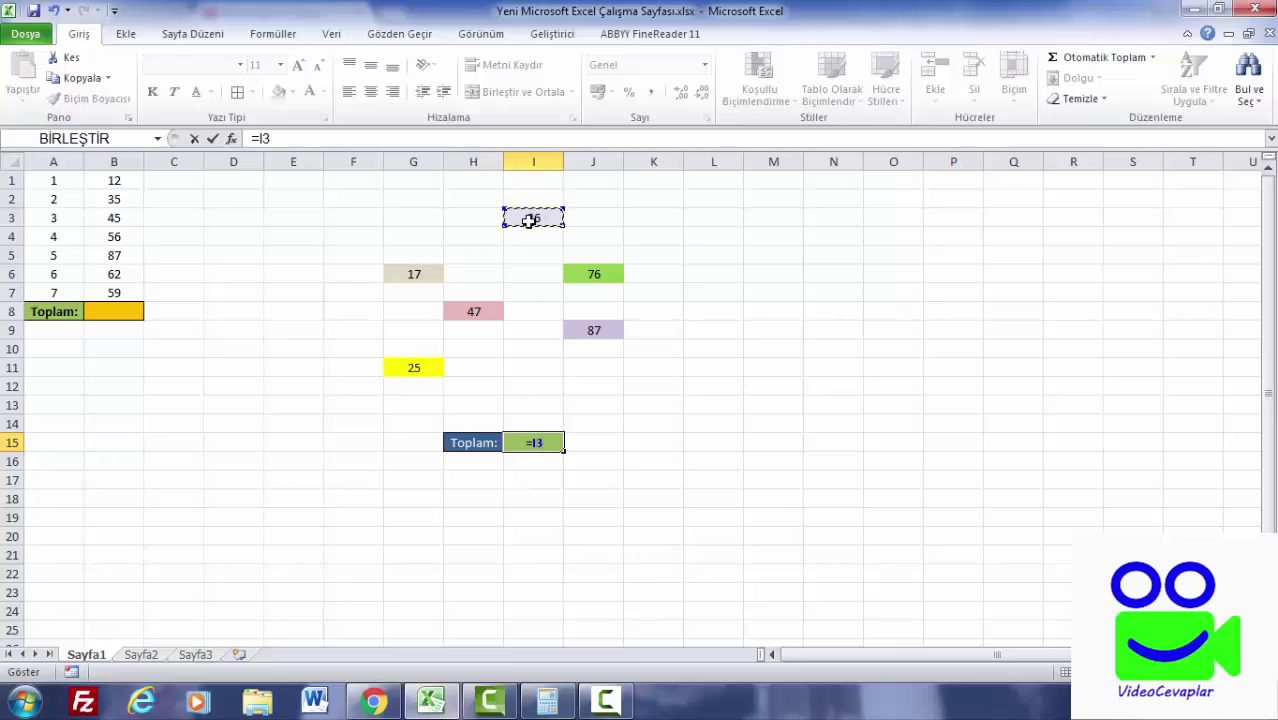
pyautogui.write('+')
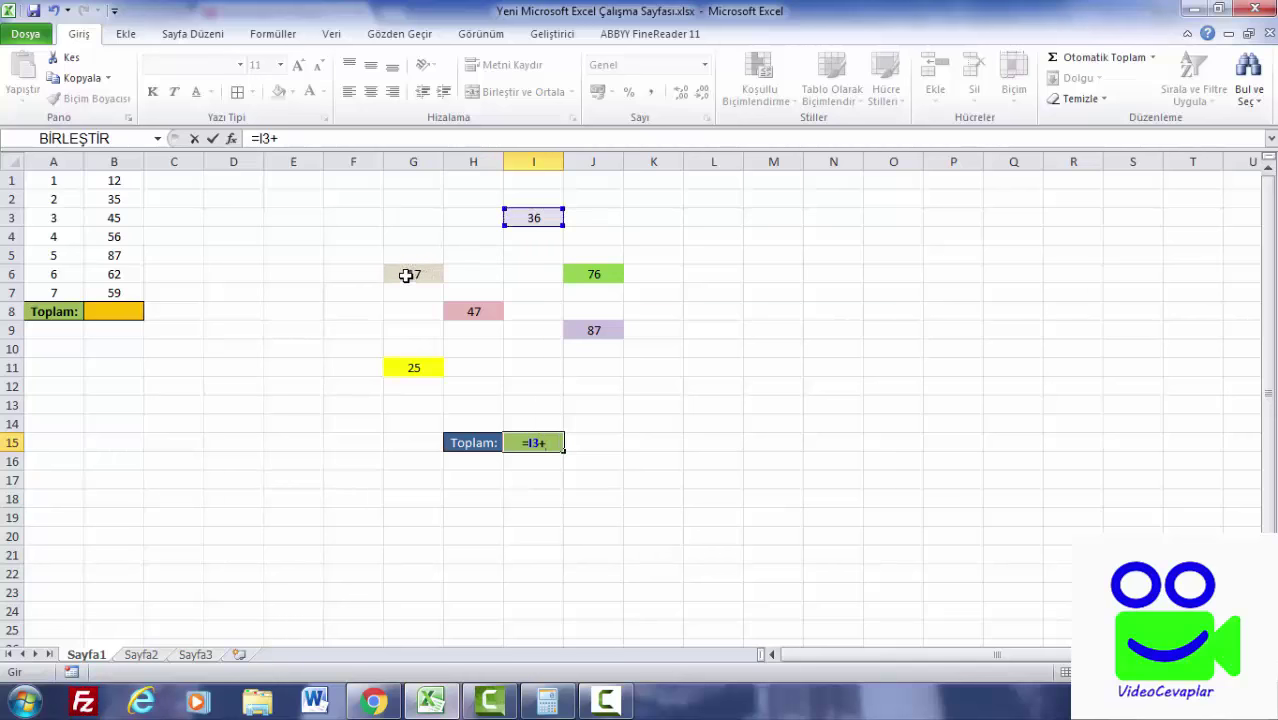
pyautogui.click(410, 277)
pyautogui.write('+')
pyautogui.click(484, 311)
pyautogui.write('+')
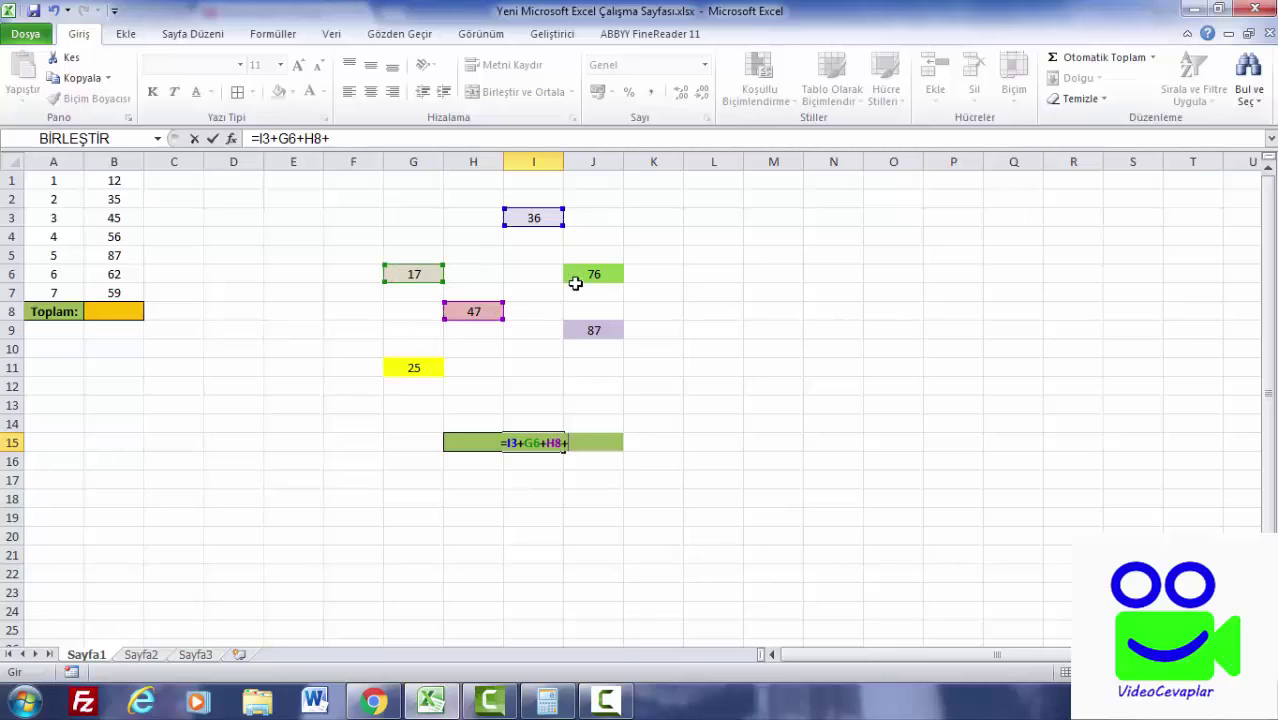
pyautogui.click(585, 274)
pyautogui.write('+')
pyautogui.click(604, 329)
pyautogui.write('+')
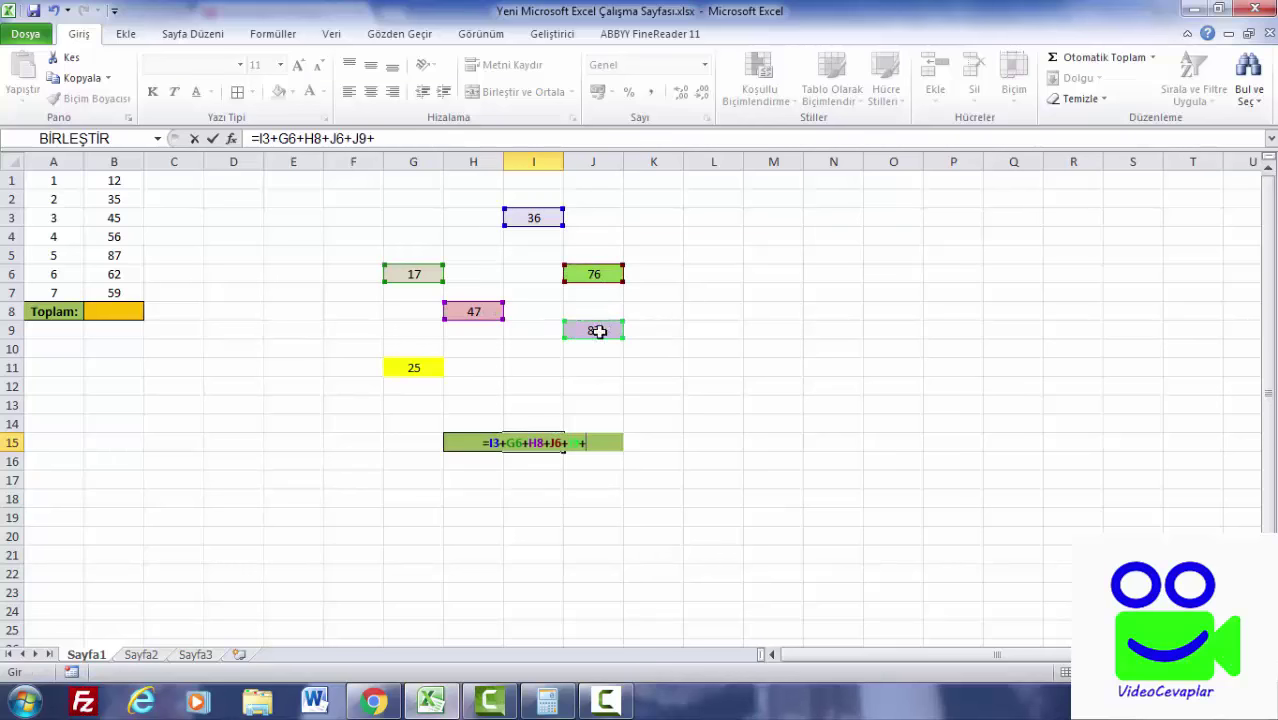
pyautogui.click(428, 364)
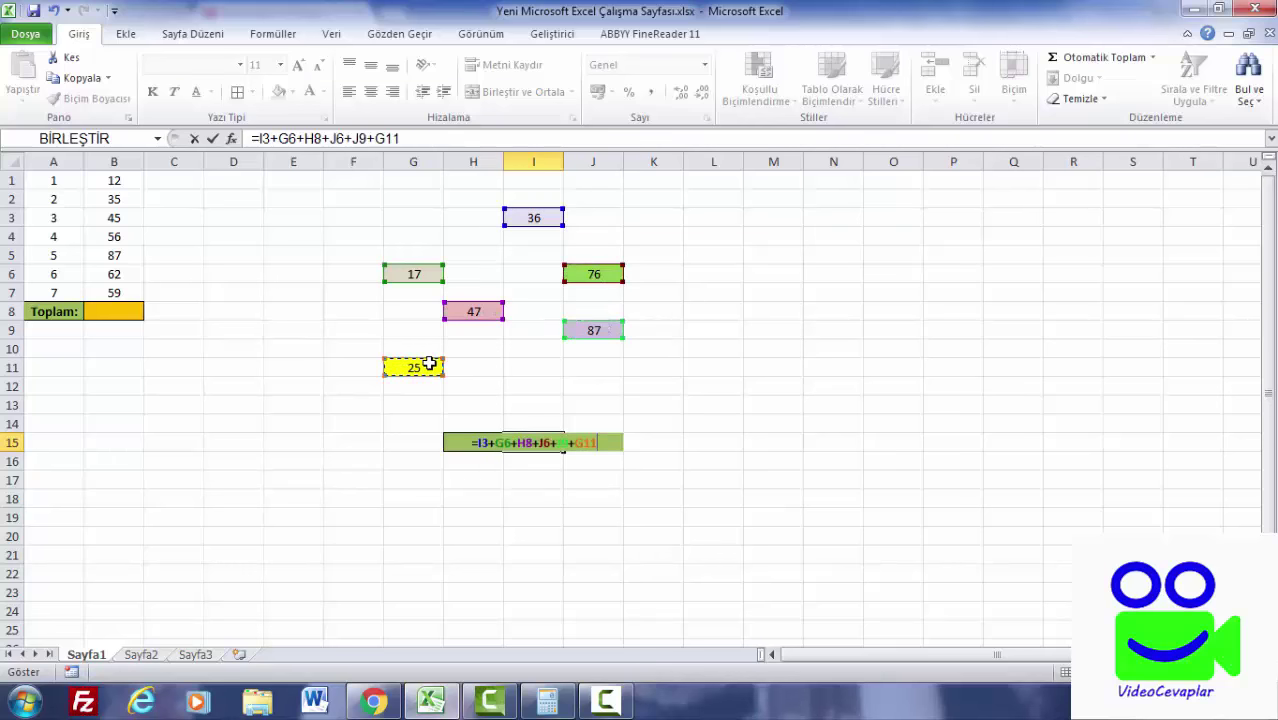
pyautogui.press('Return')
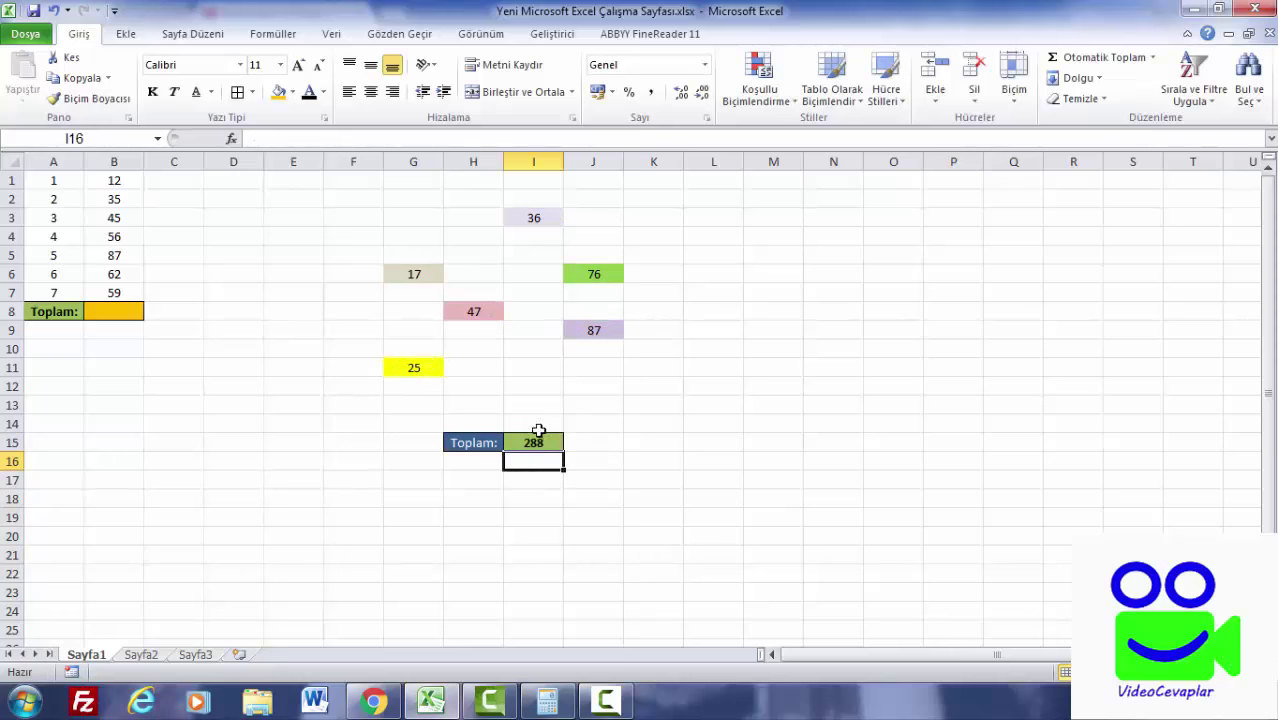
pyautogui.click(537, 444)
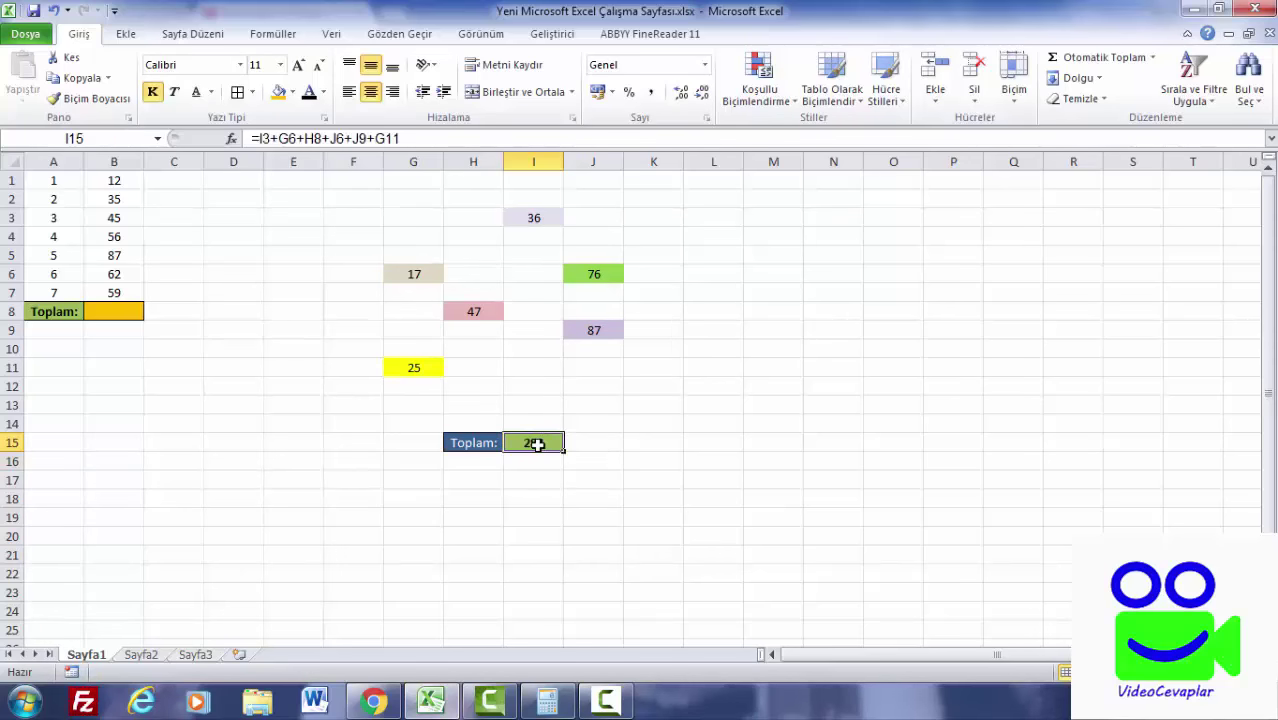